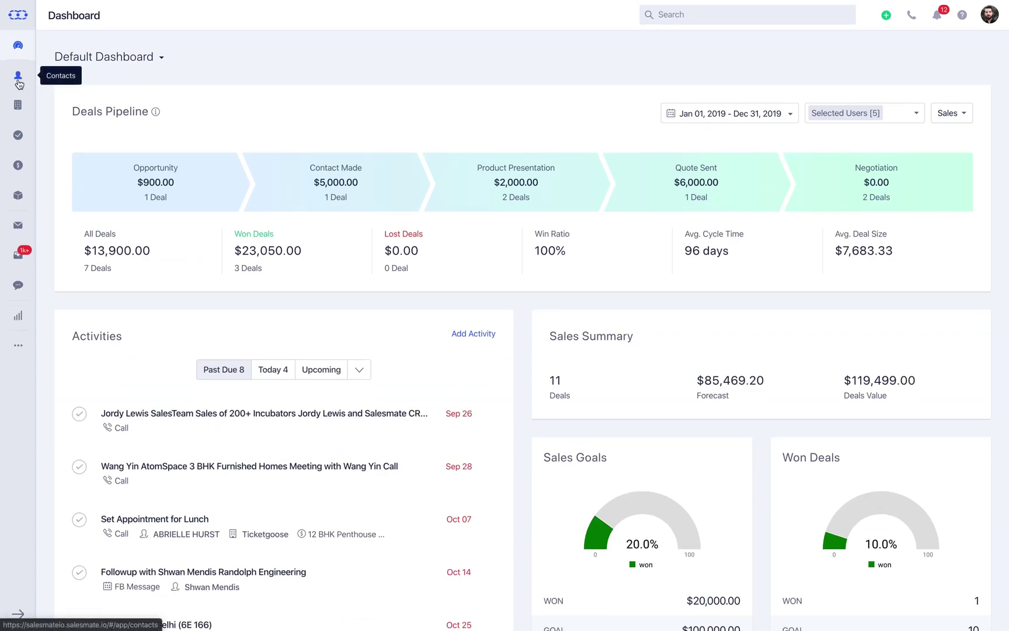
click(18, 82)
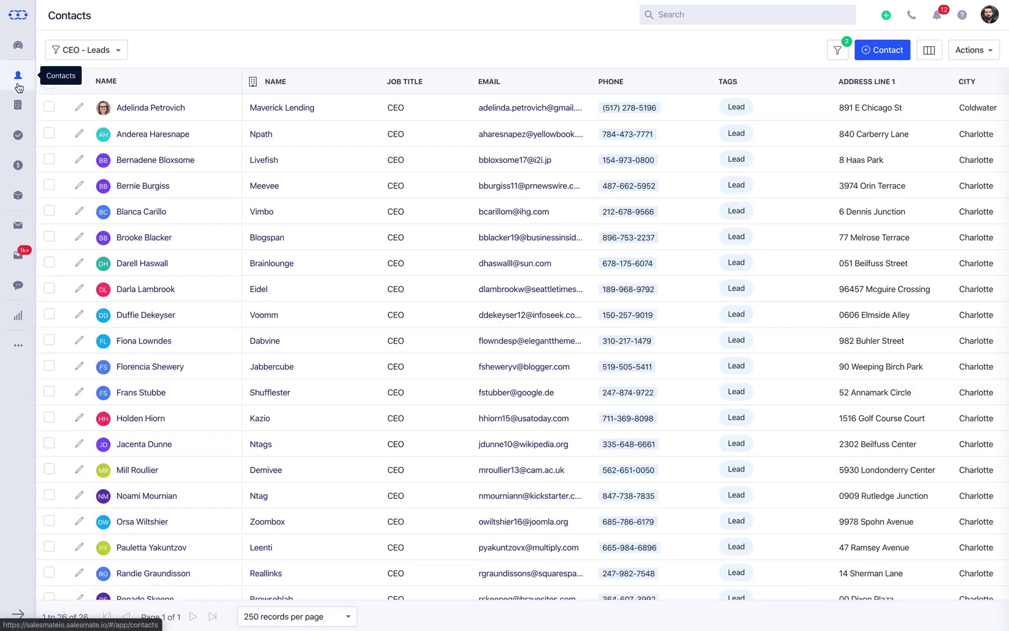
click(150, 109)
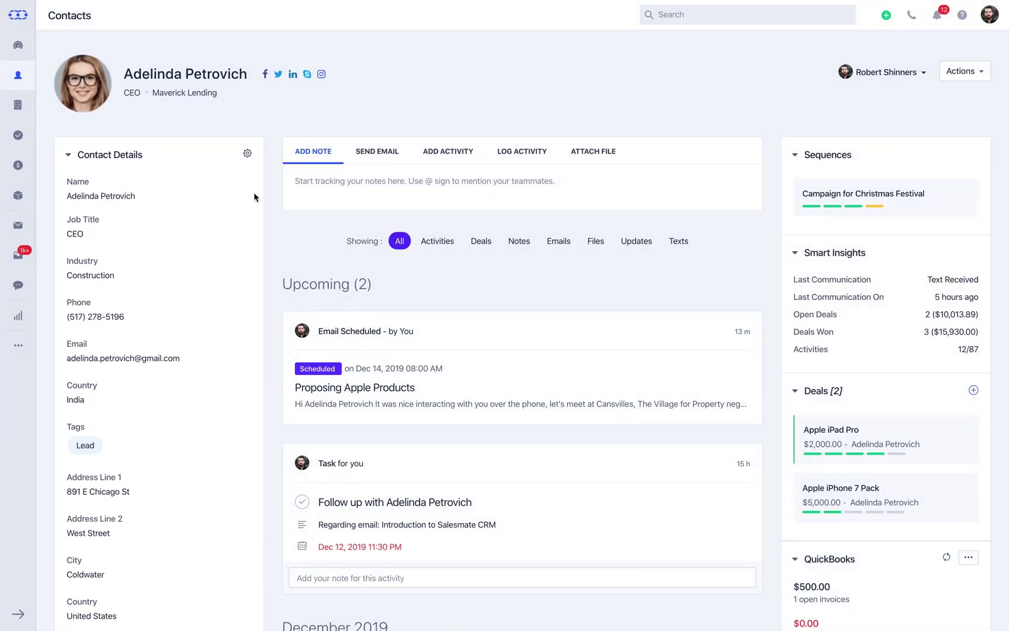
scroll(531, 276, down, 5)
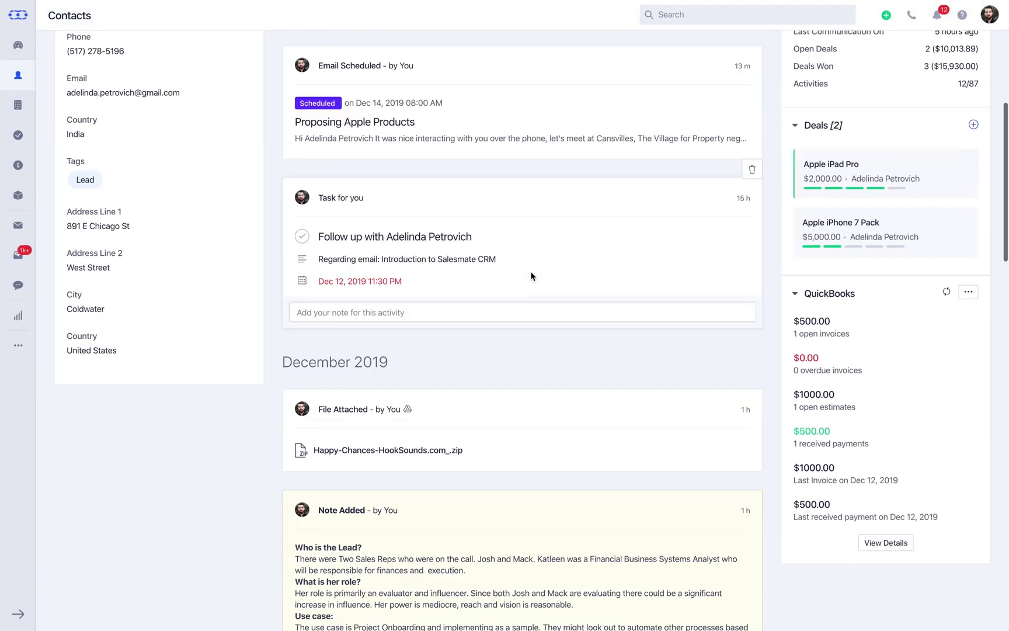
scroll(531, 275, down, 1)
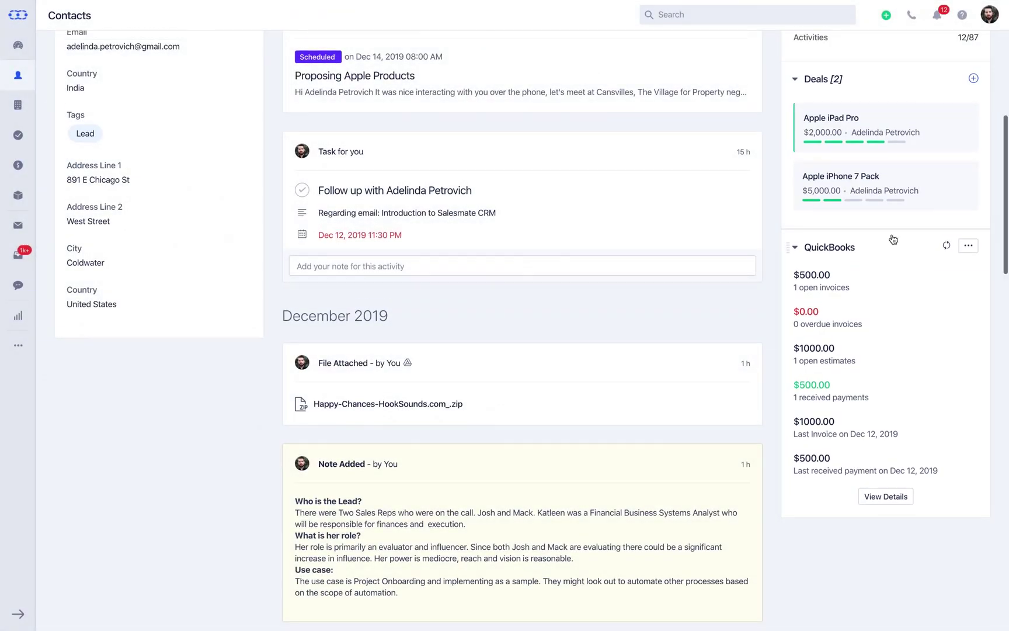
scroll(892, 233, up, 5)
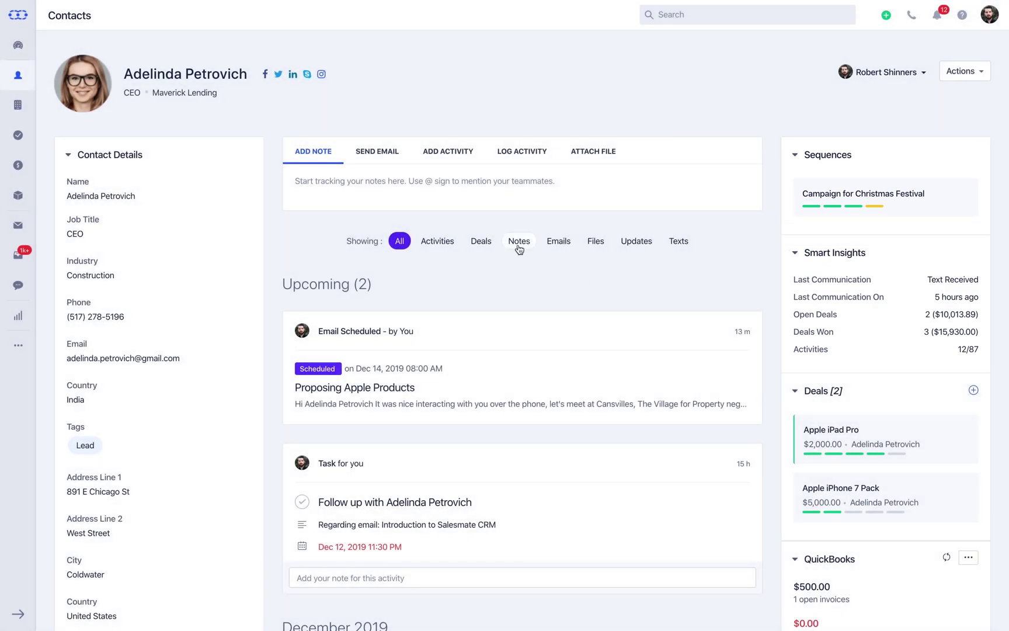
click(518, 246)
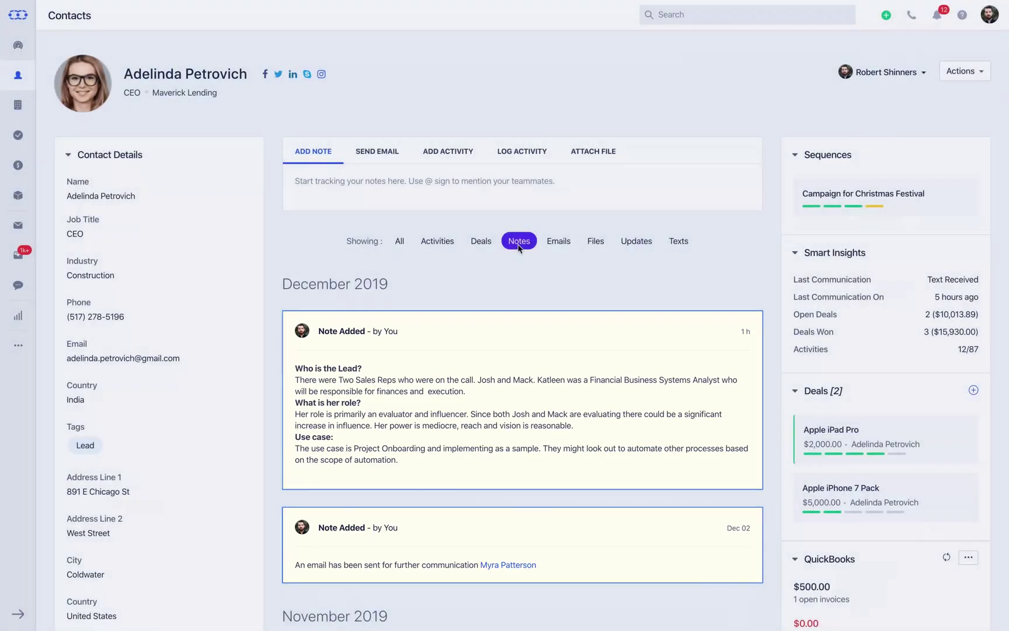
click(560, 246)
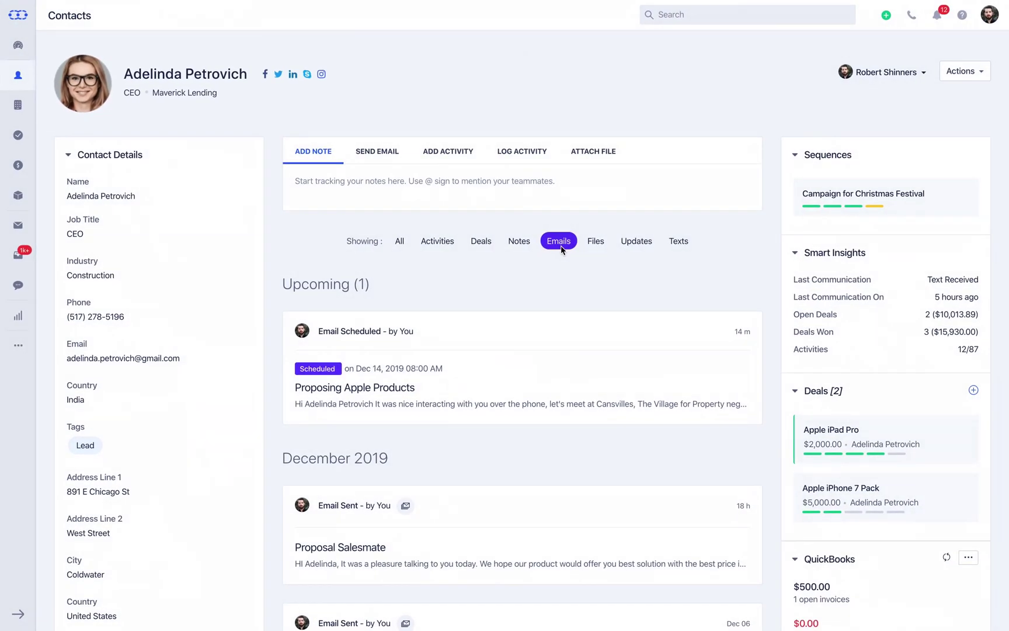
Step: Browser-call Adelinda, note she's the decision maker to reach Monday, and log the call
click(106, 322)
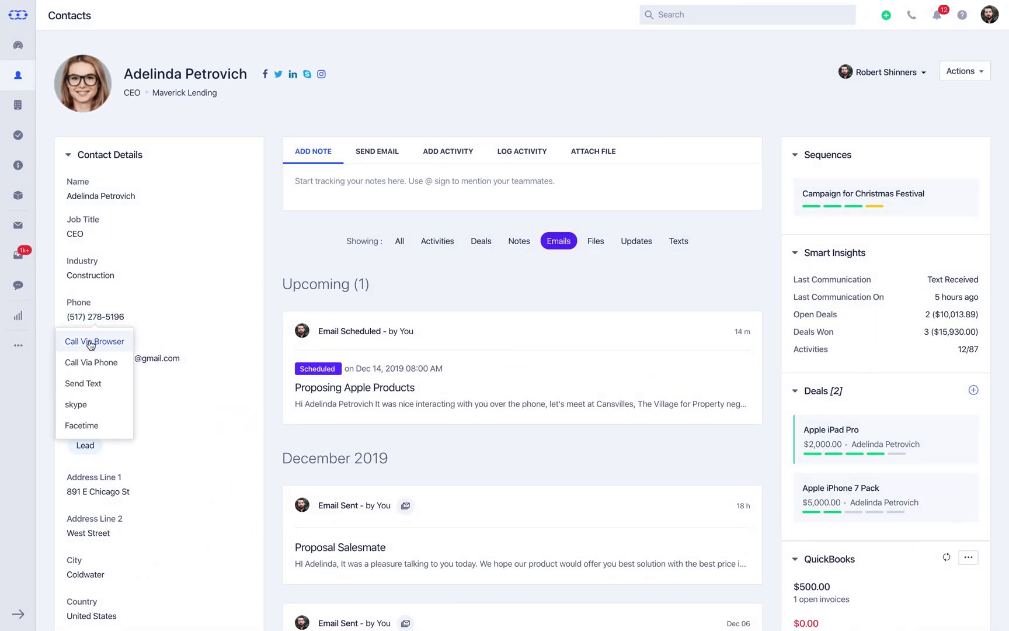
click(91, 344)
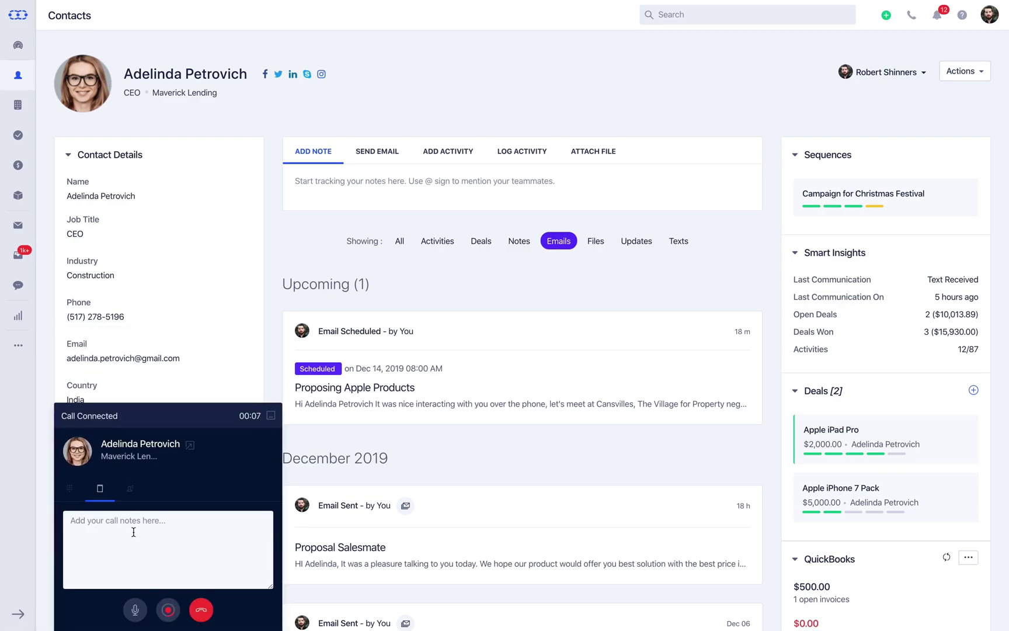
click(133, 532)
text(She is the Decision maker, )
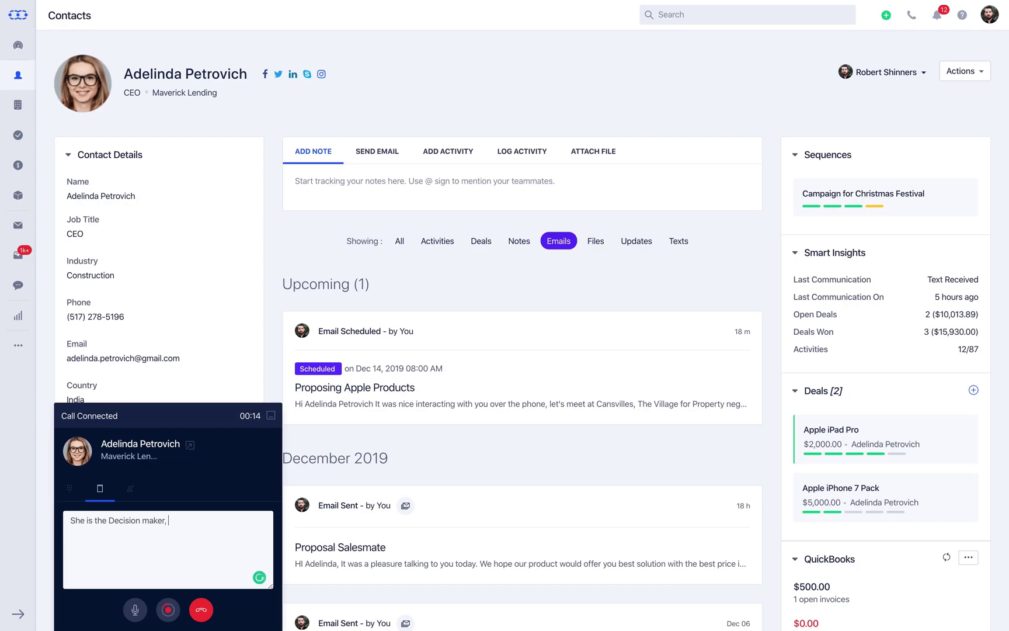
text(need to reach back on Monday)
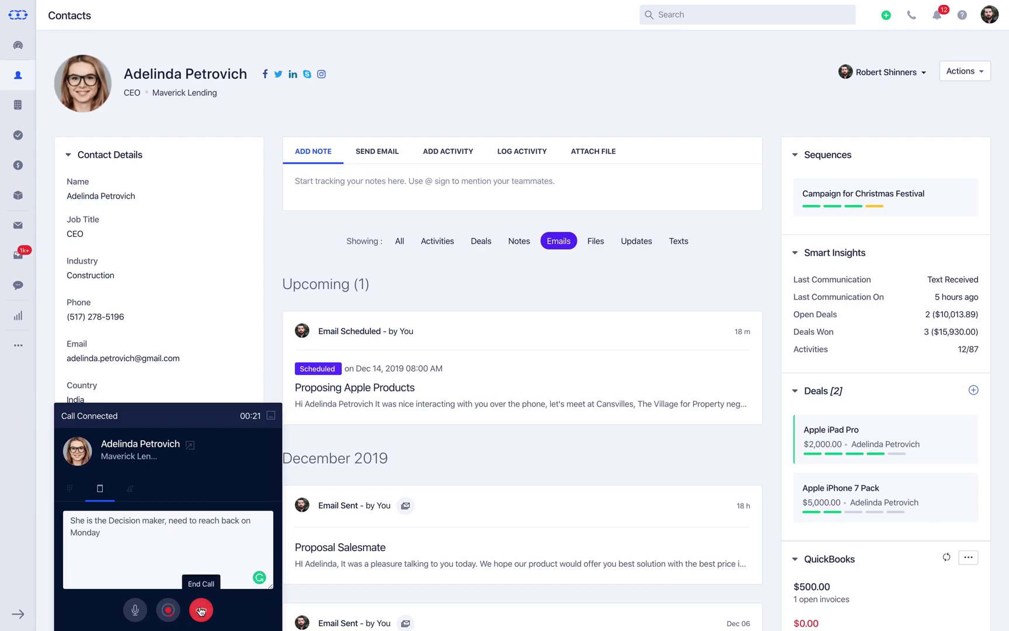
click(201, 611)
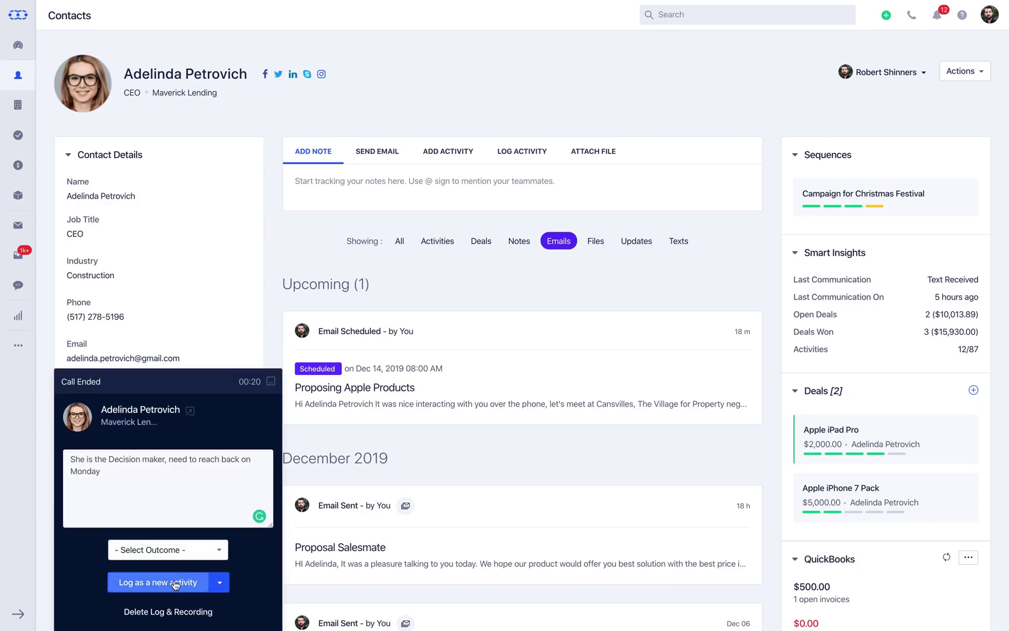
click(175, 582)
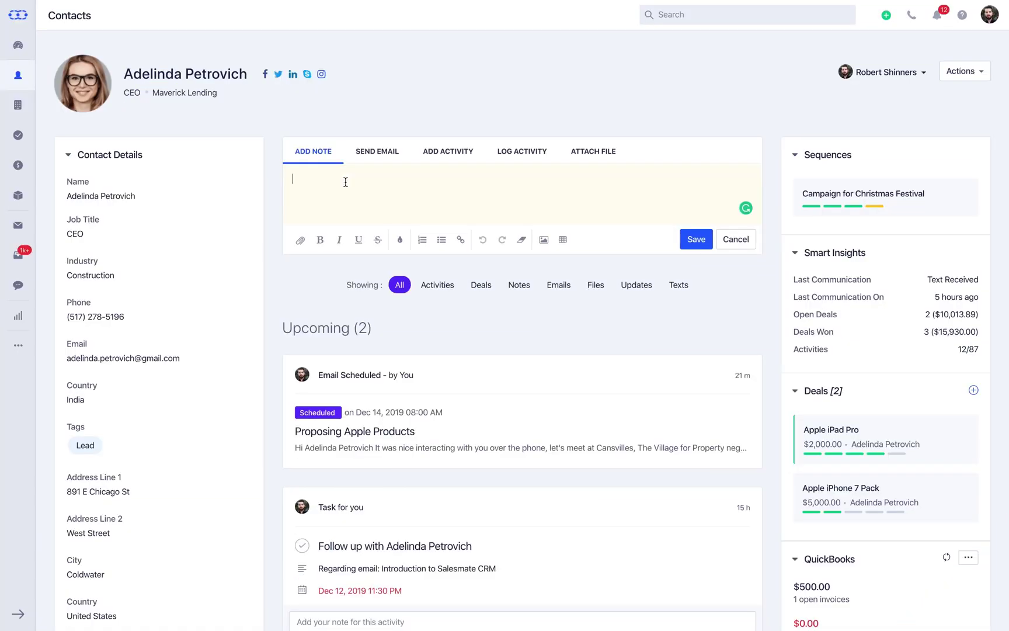
Step: Write the project-requirements note and attach Credentials-4.png from the Slideshare folder
text(nt's requirements for building a project mig)
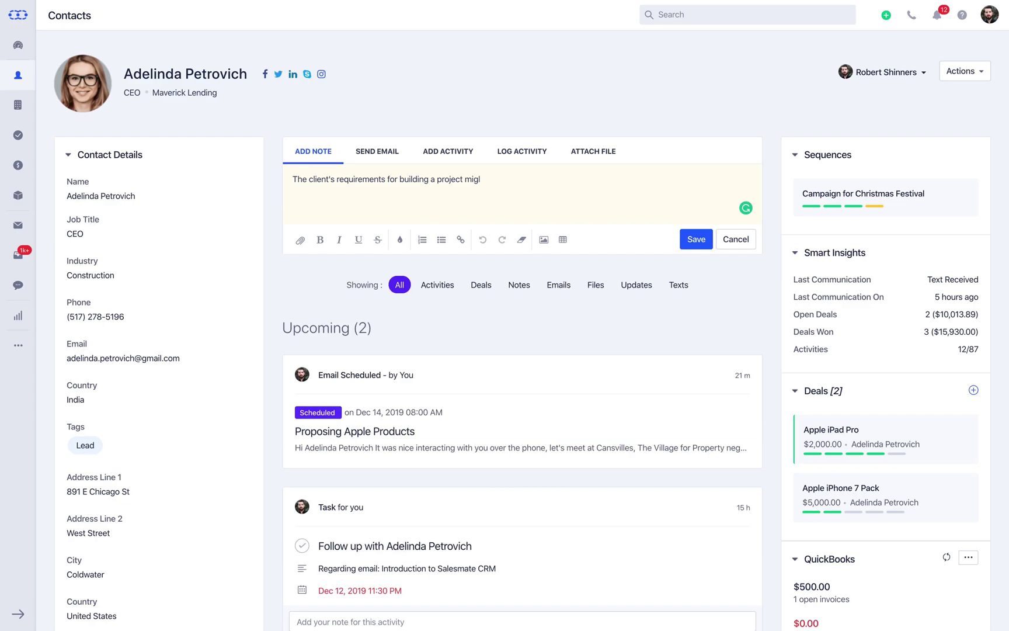
text(ht initially include vision documents, mission, and objectives.)
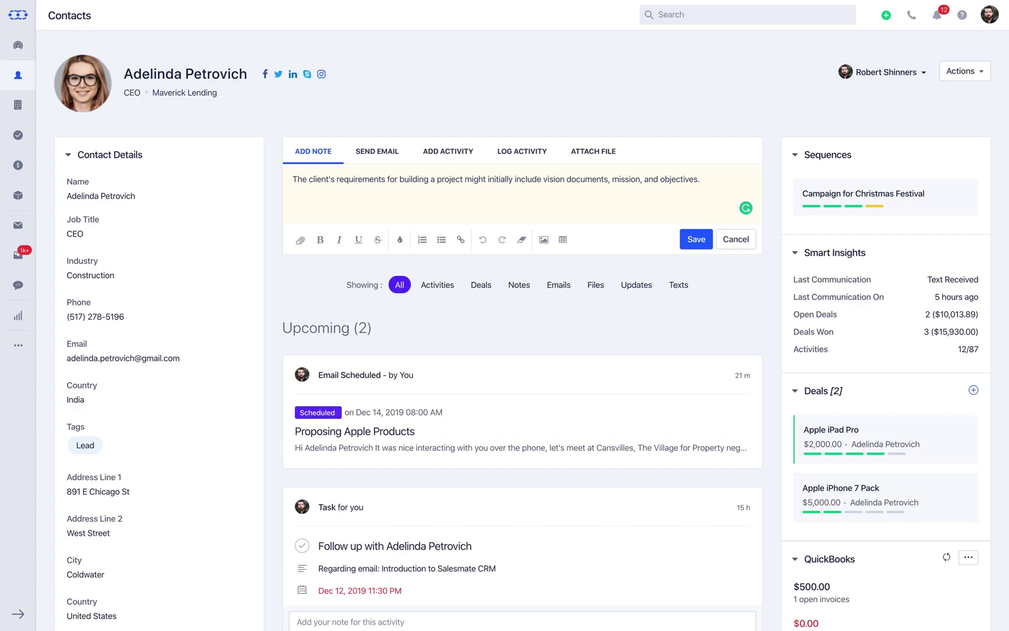
click(300, 240)
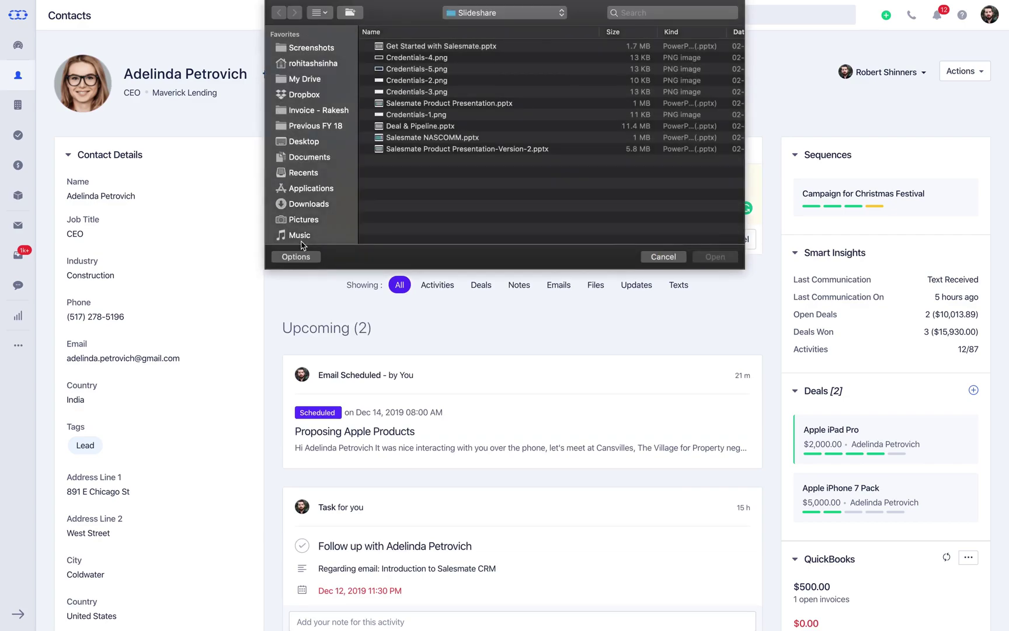
click(427, 59)
click(710, 257)
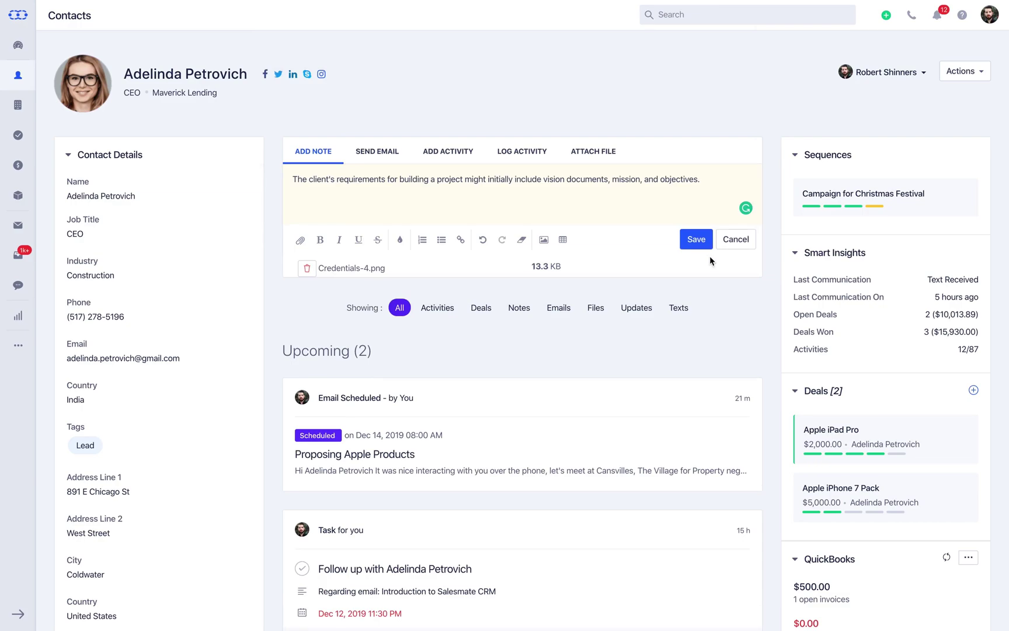
click(705, 180)
text(@)
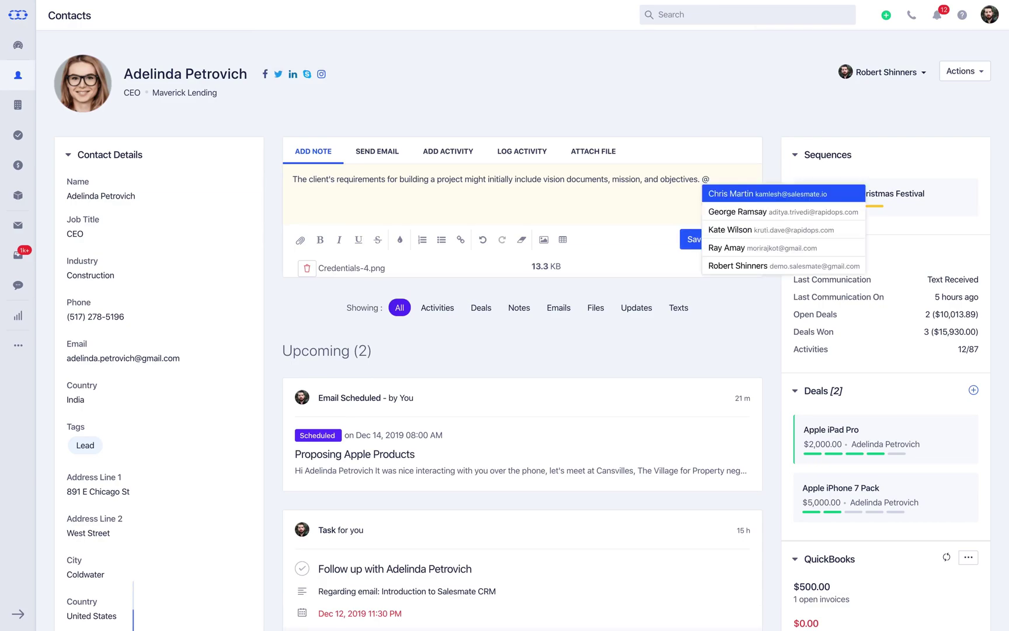
click(786, 195)
click(698, 241)
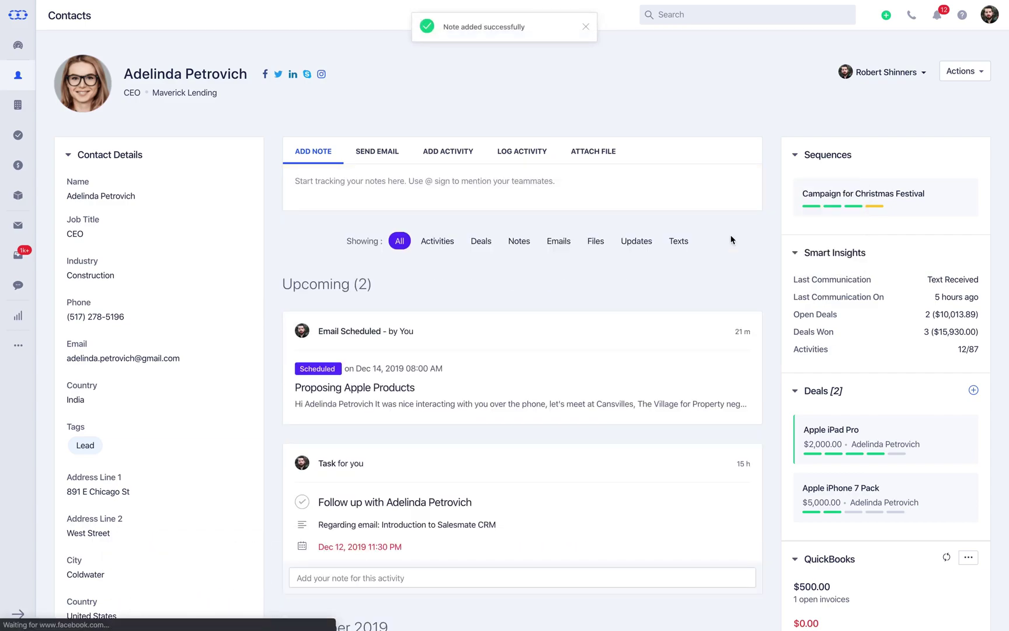
Step: Pin the new note to the top of Adelinda's timeline
click(522, 242)
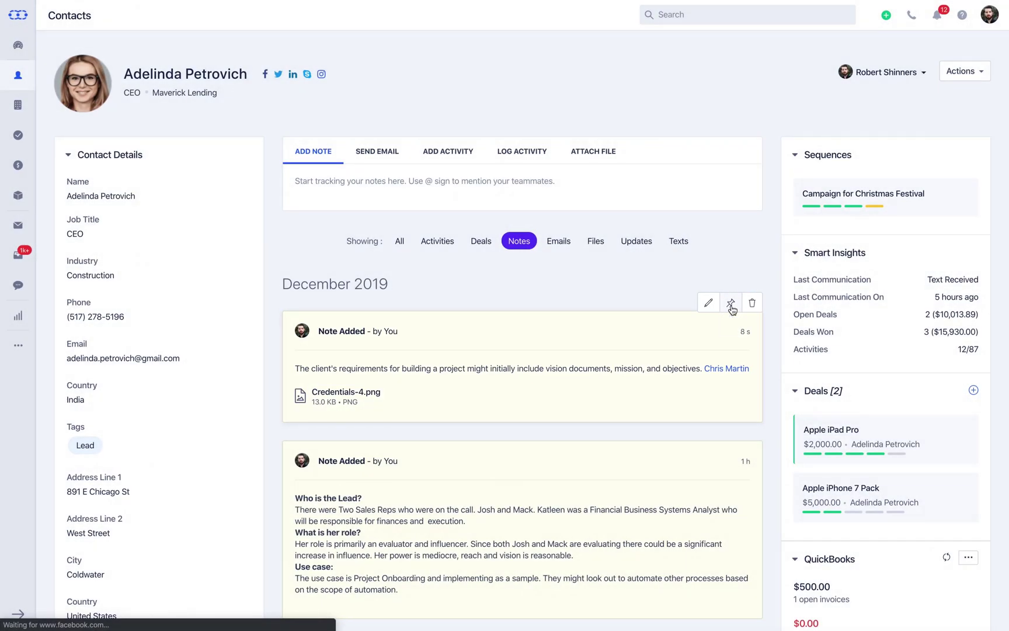
click(731, 304)
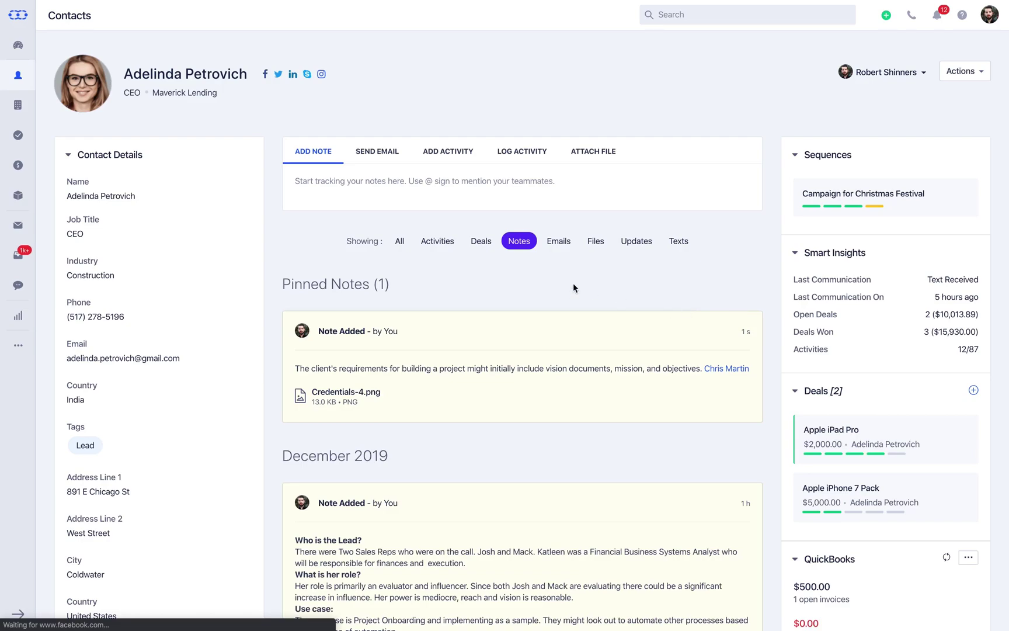
click(400, 243)
click(377, 152)
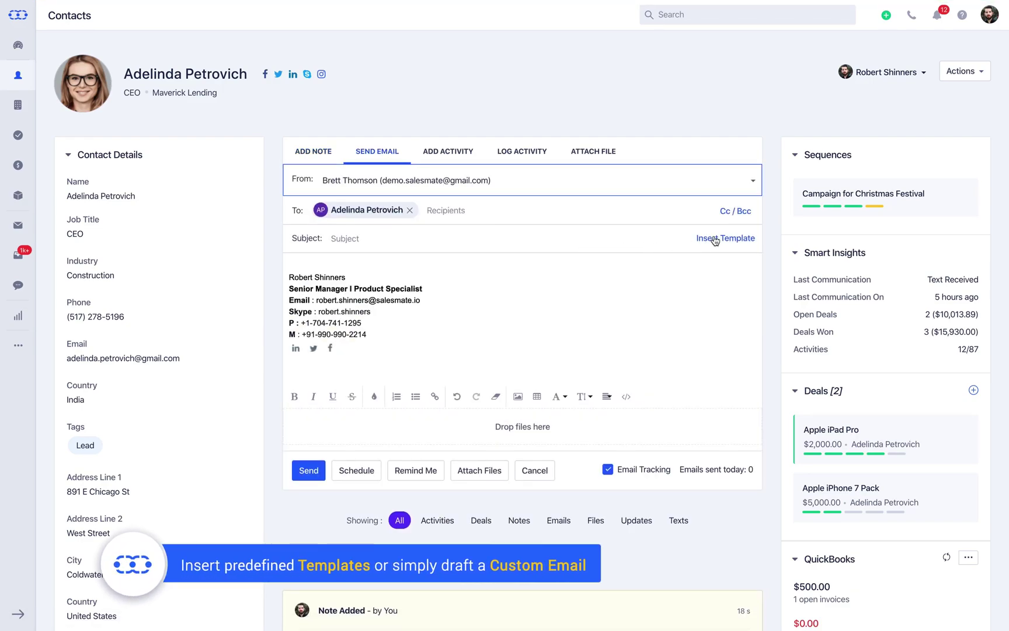
Step: Fill the email from the Welcome Template and schedule it for December 14
click(715, 239)
click(614, 287)
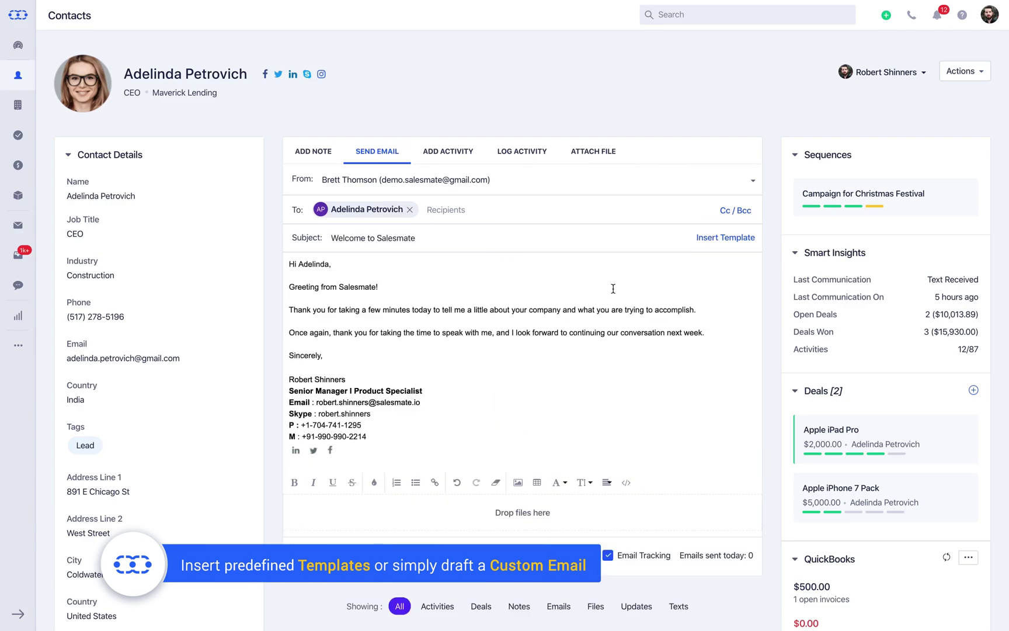
click(369, 555)
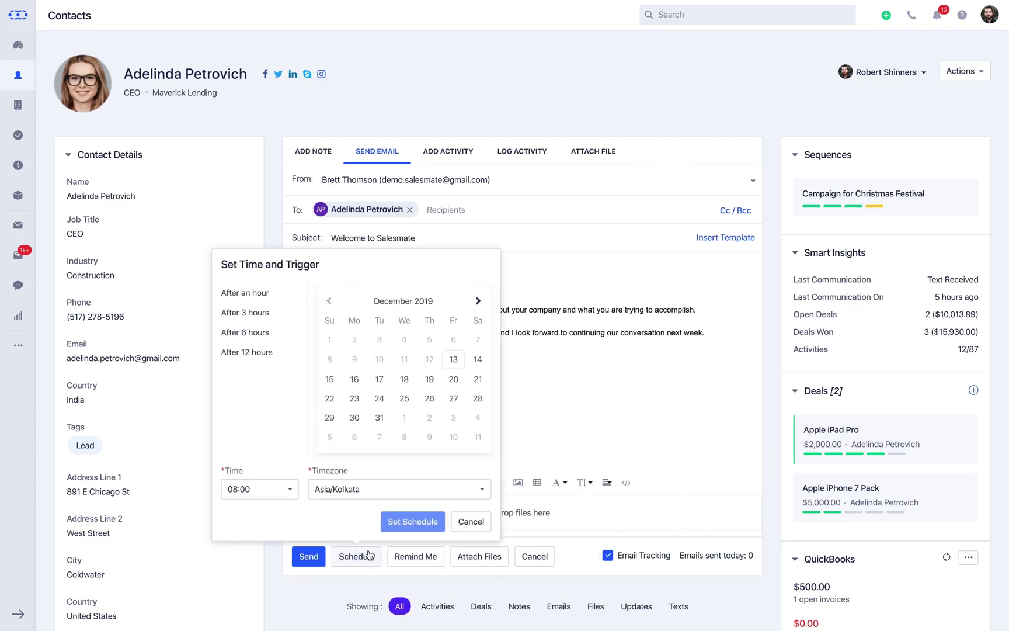
click(478, 369)
click(413, 517)
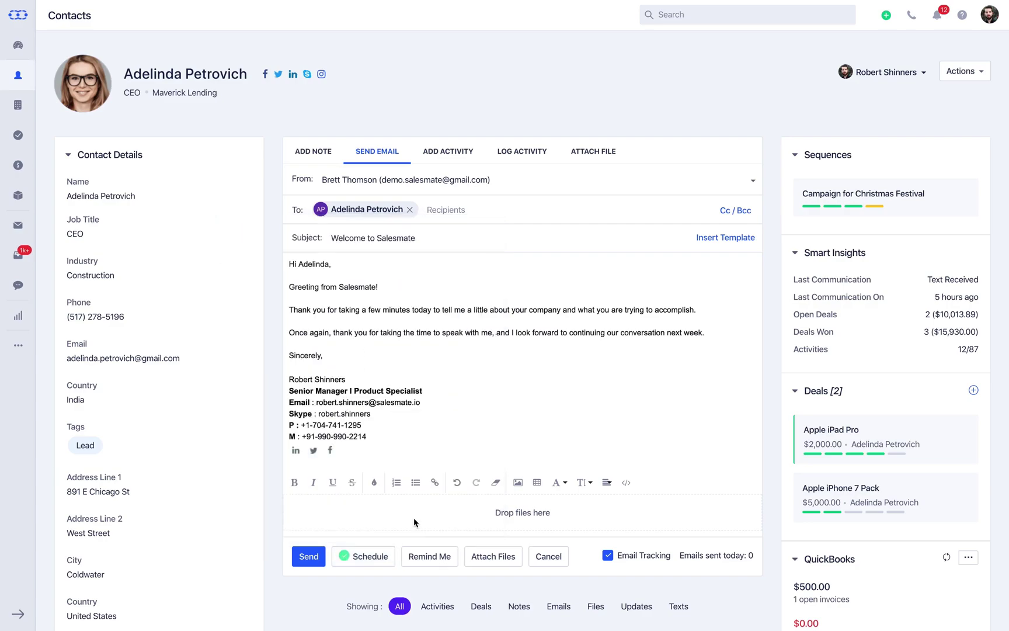
Step: Set an 'If not read' reminder for Dec 16 and send the welcome email
click(425, 559)
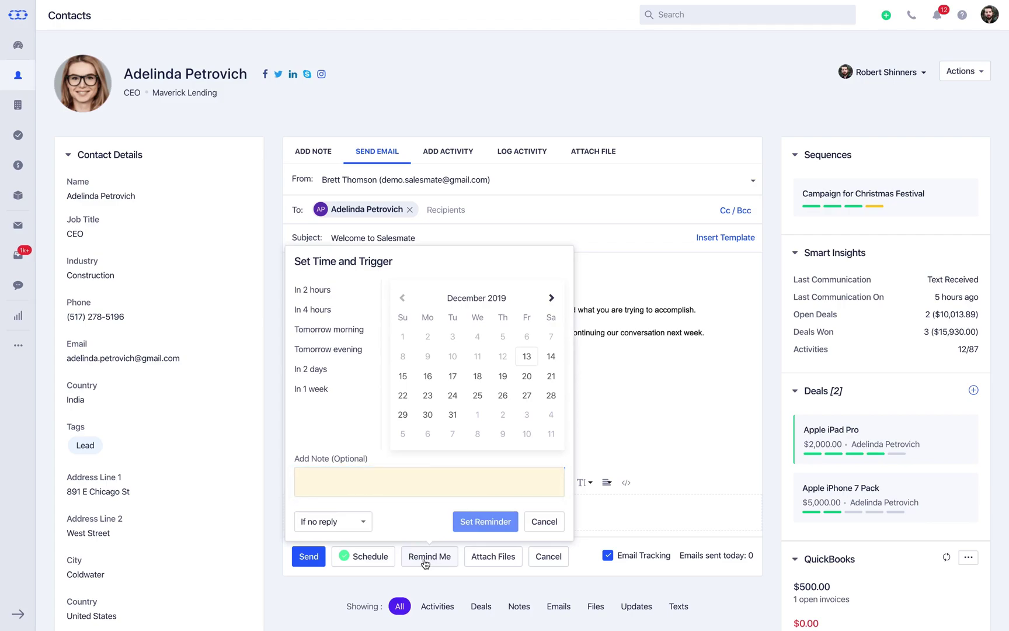
click(358, 527)
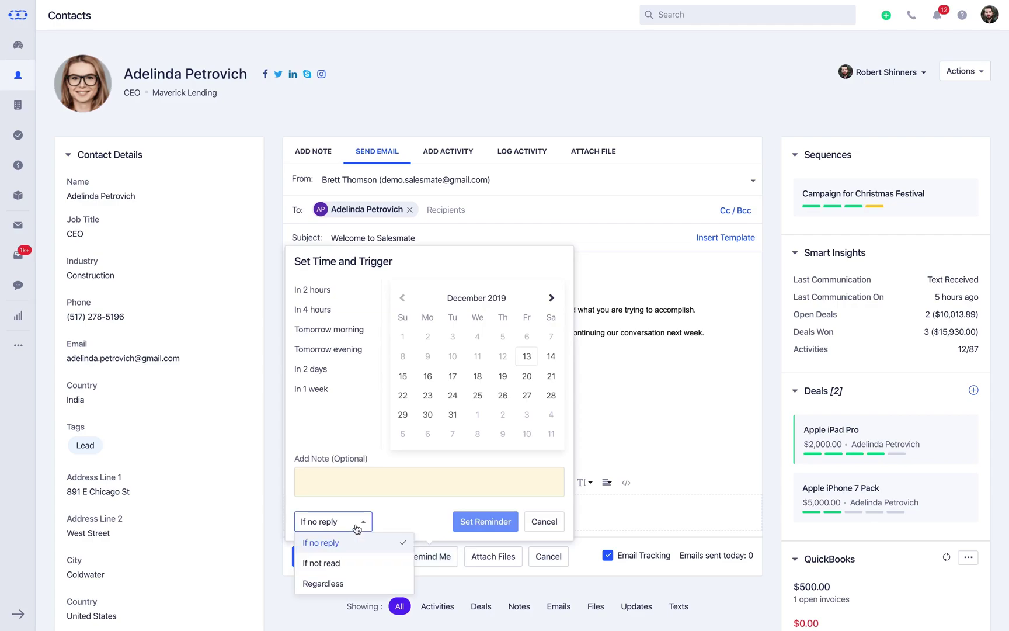
click(345, 563)
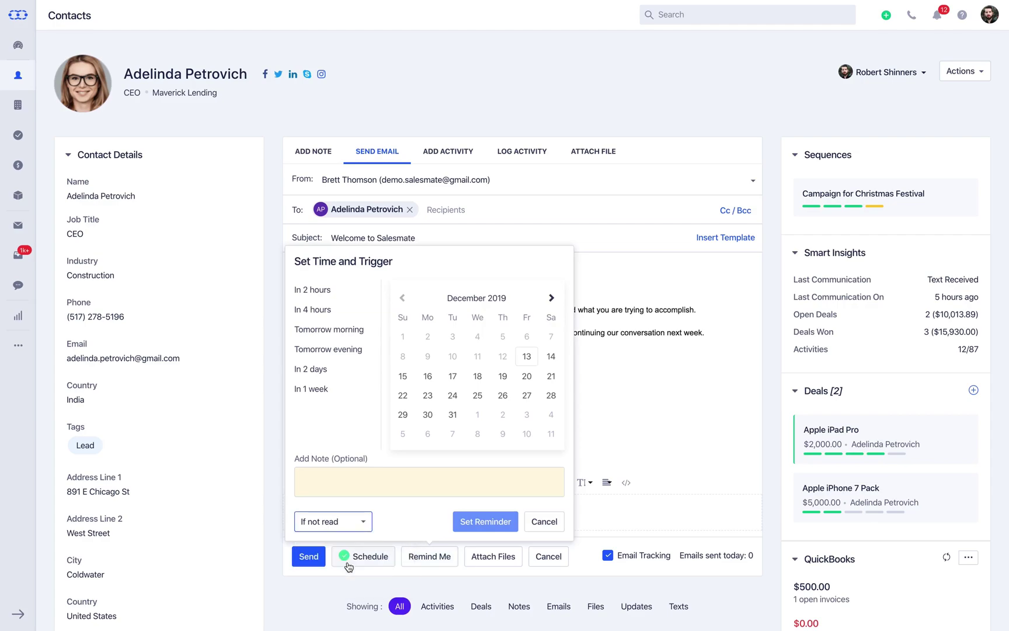
click(428, 377)
click(468, 522)
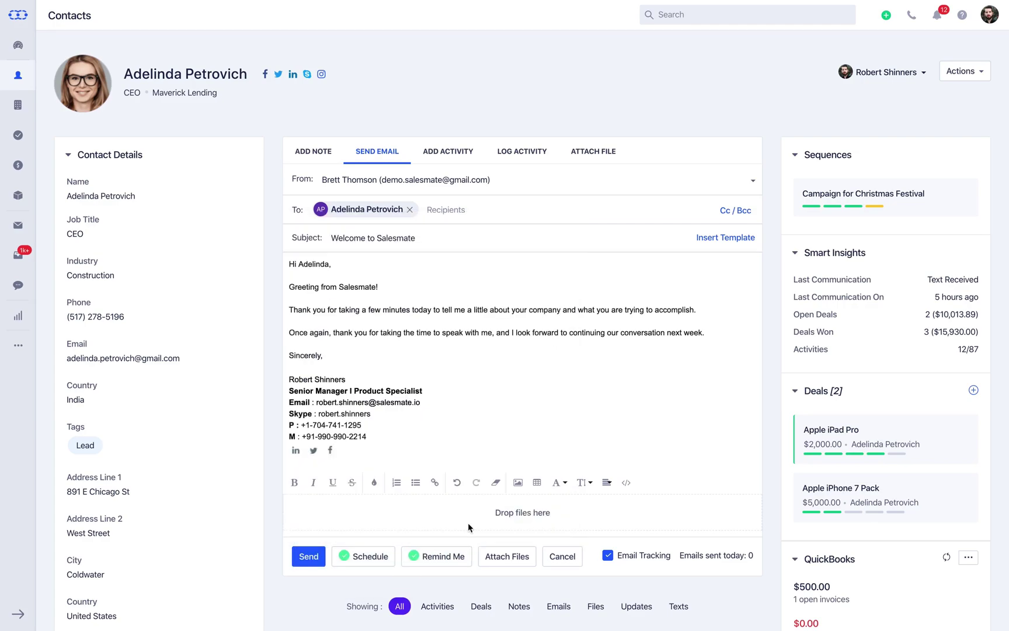
click(318, 561)
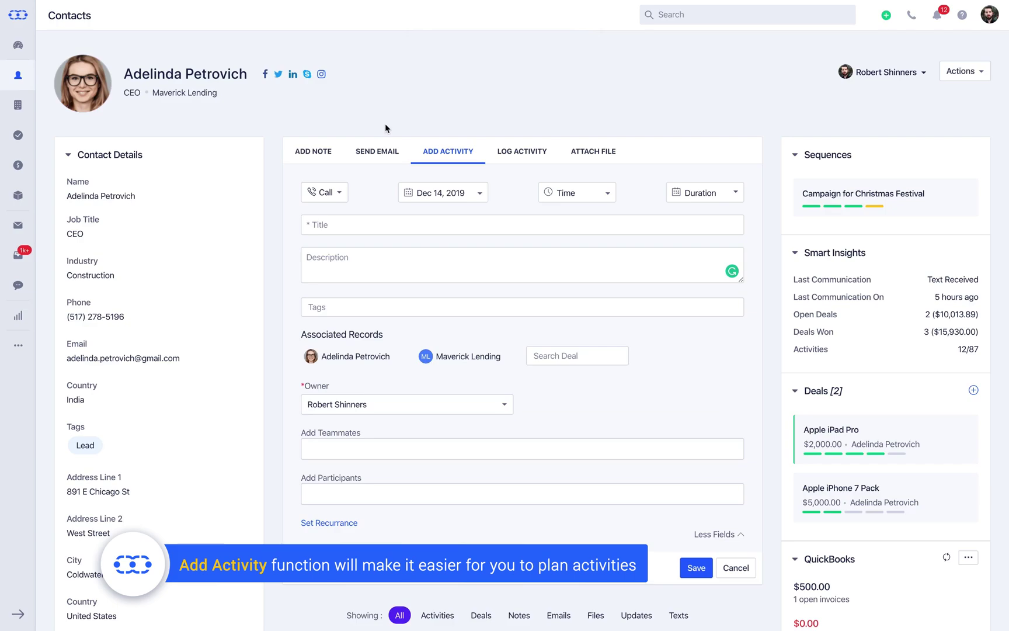
Step: Create a meeting 'Call Adelinda For Lunch' on Dec 16, 2019 lasting 00:45
click(340, 193)
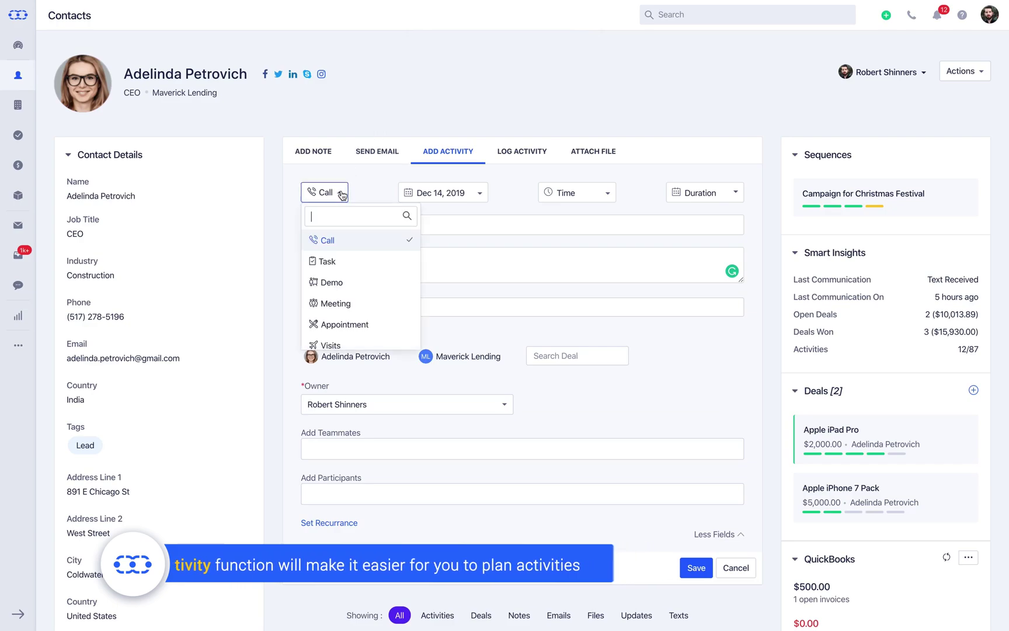
click(334, 305)
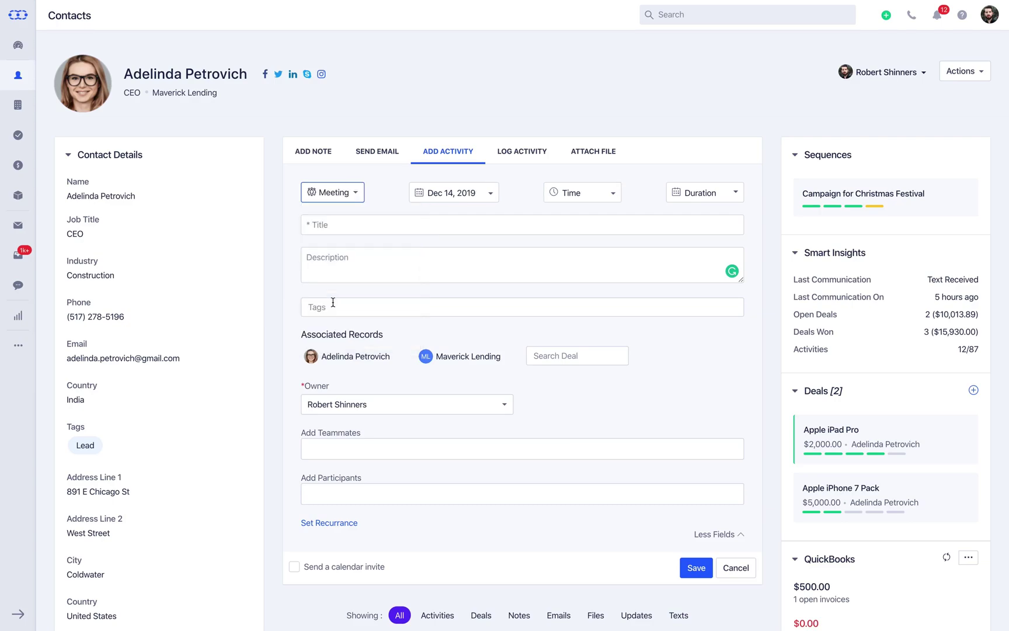
click(339, 227)
text(Call Adelinda For Lunch)
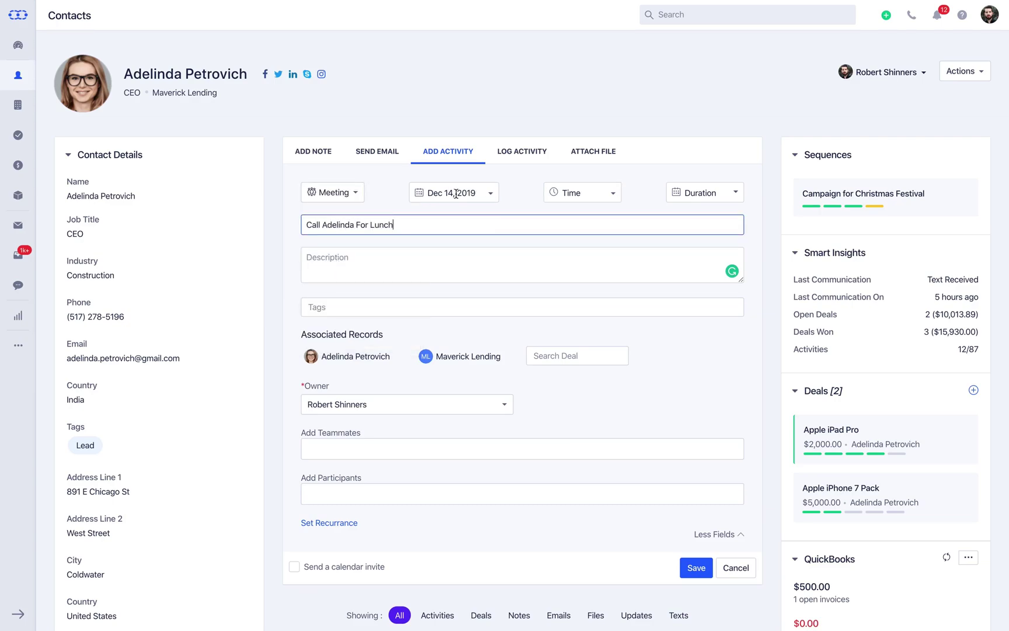
click(456, 193)
click(377, 312)
click(578, 193)
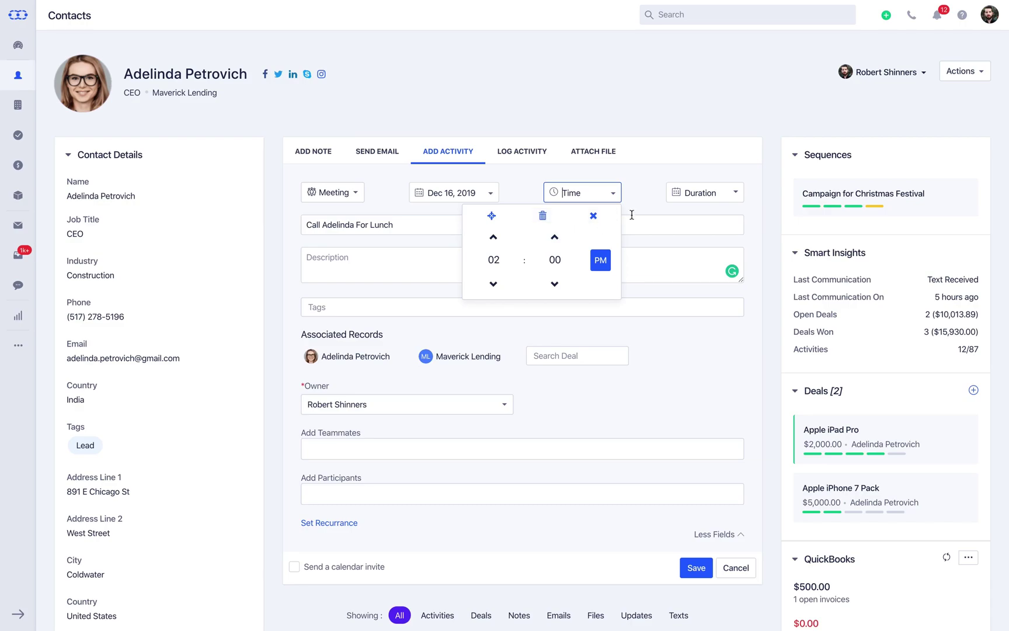
click(705, 193)
click(692, 269)
click(464, 268)
text(Lunch at Hilton)
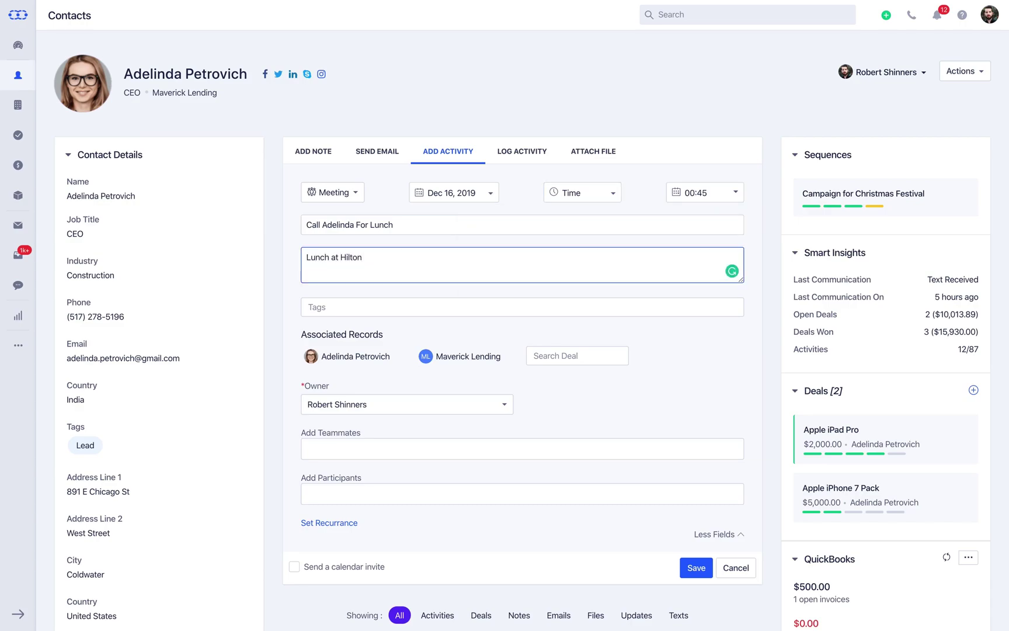
key(Tab)
text(lunch)
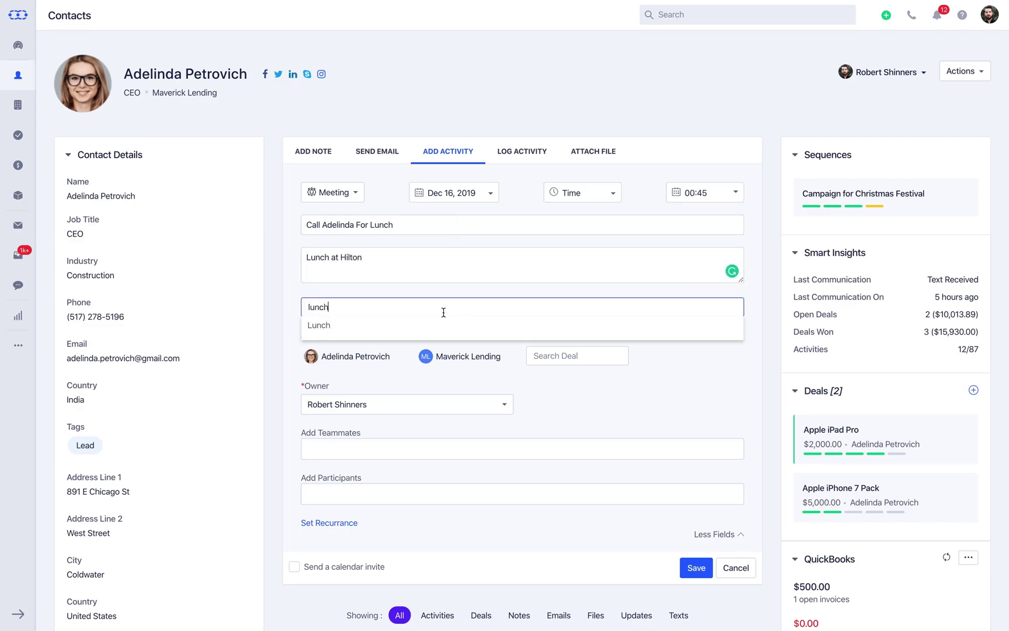
key(Return)
click(369, 448)
text(chris)
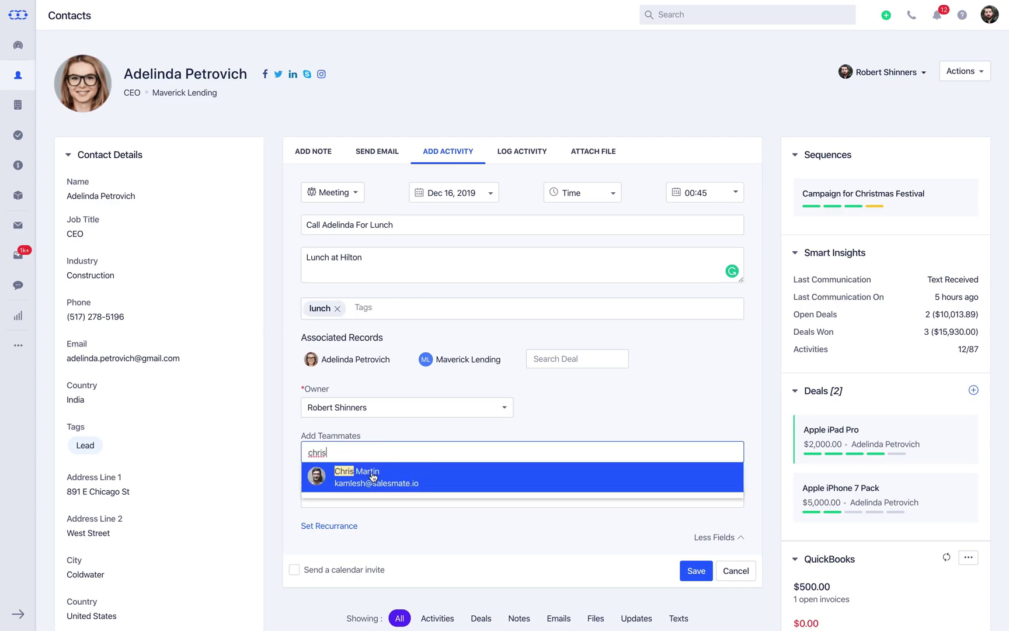
click(372, 476)
click(295, 570)
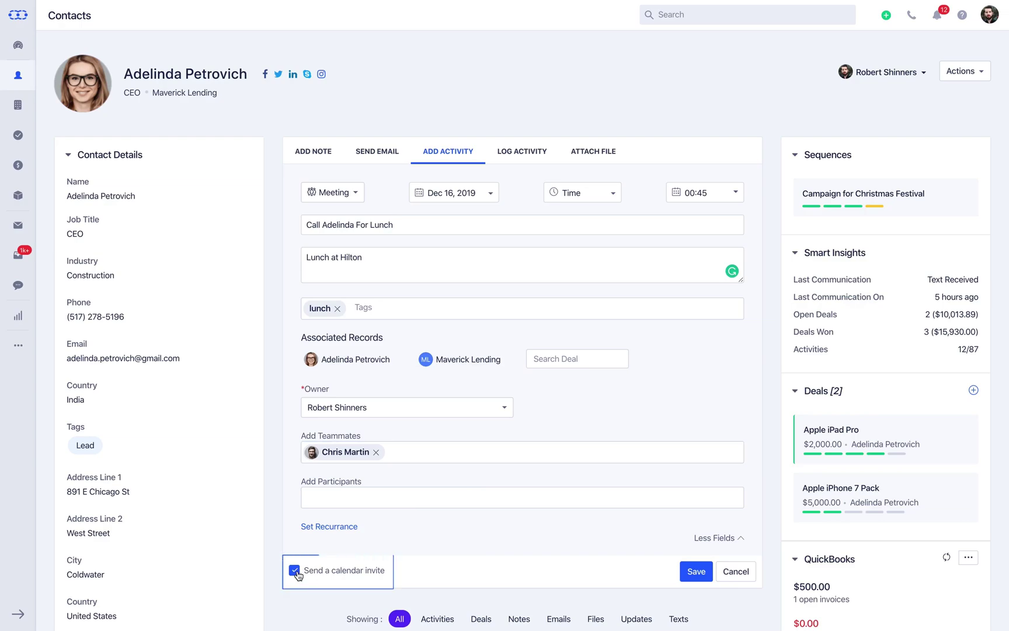
Step: Make the meeting repeat daily until Dec 31, 2019 and save it
click(331, 528)
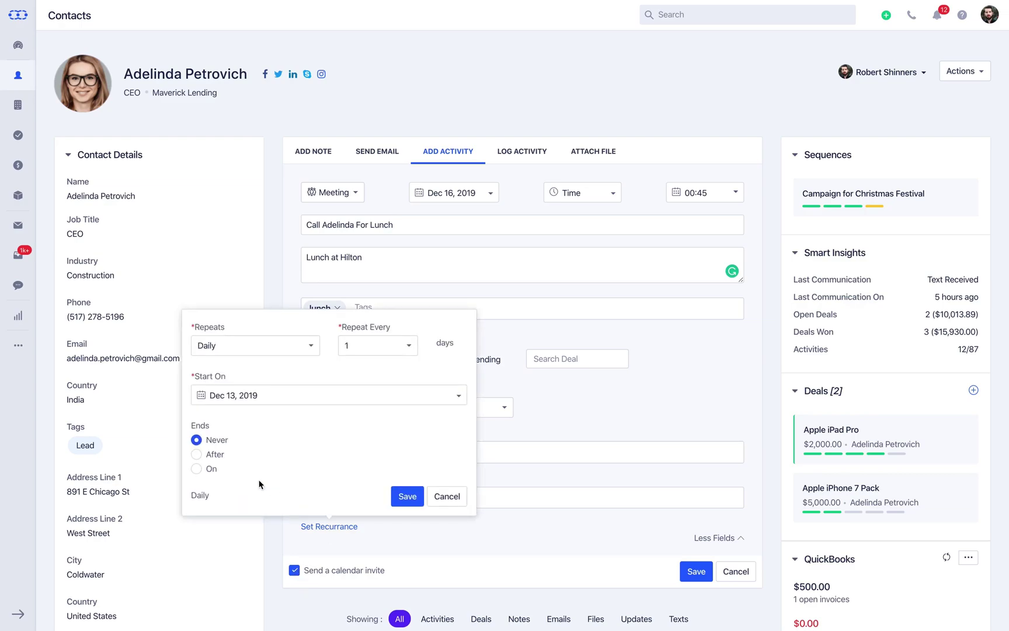
click(196, 468)
click(346, 473)
click(337, 426)
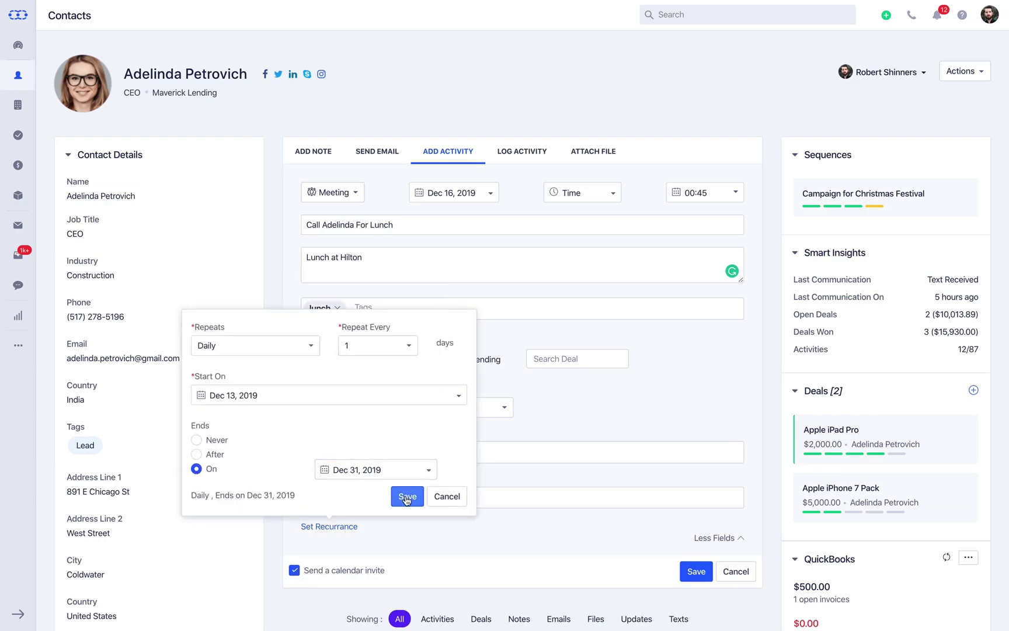
click(407, 496)
click(697, 592)
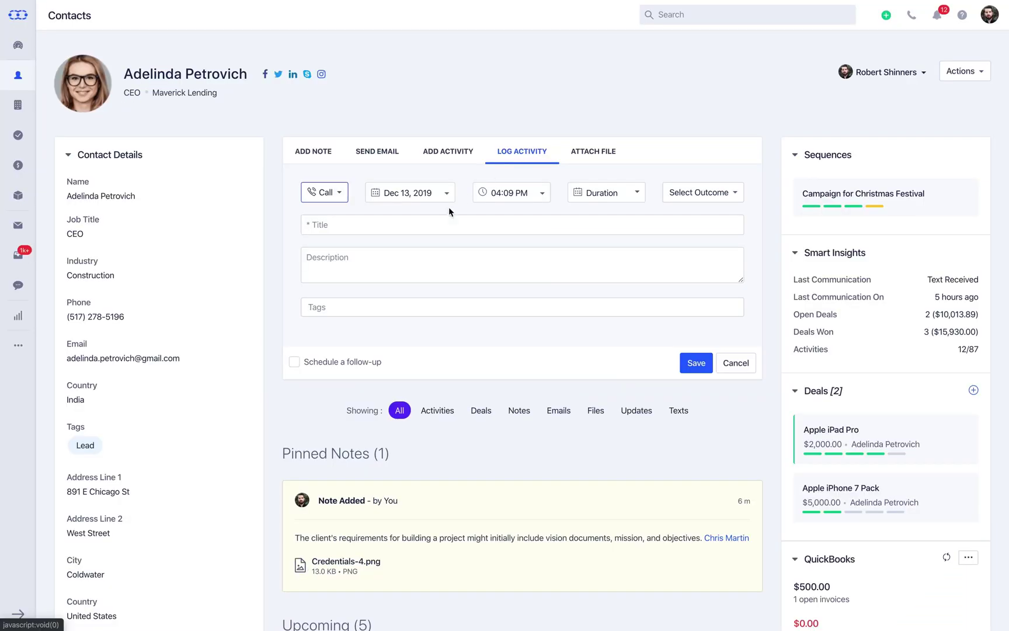
Step: Log an inbound call at 03:05 PM, 00:15 long, outcome Connected Sending Email
click(441, 227)
text(Inbound Call from Adelinda)
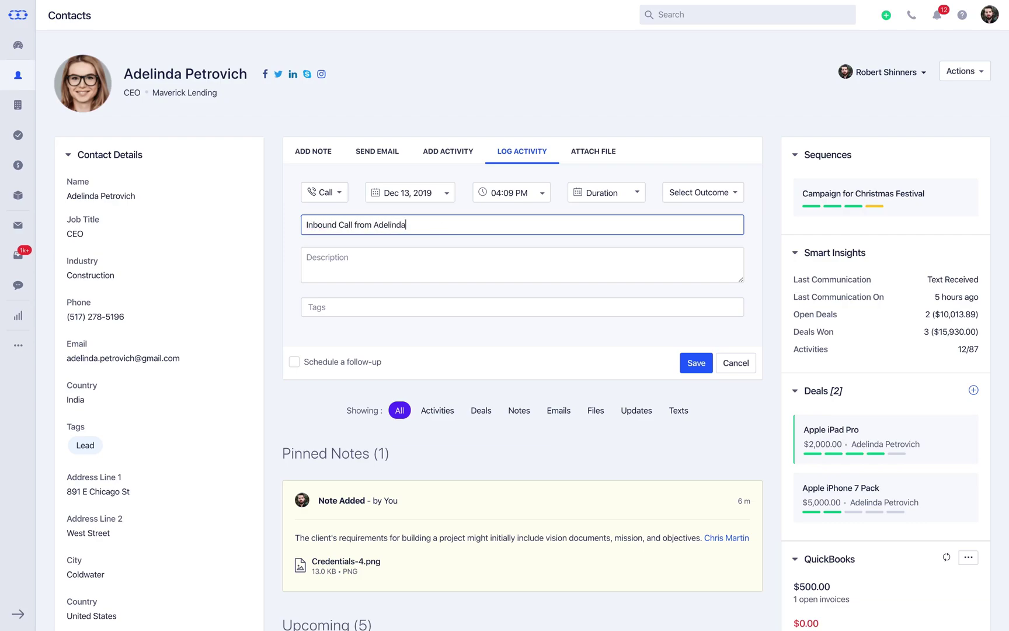
click(511, 192)
click(422, 284)
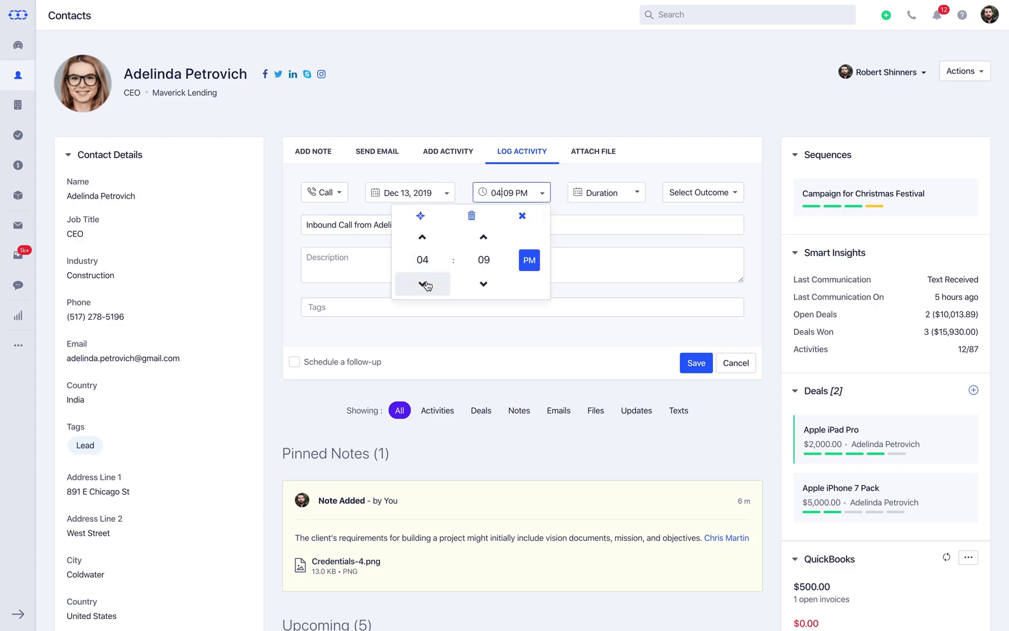
click(483, 259)
click(457, 246)
click(606, 192)
click(606, 249)
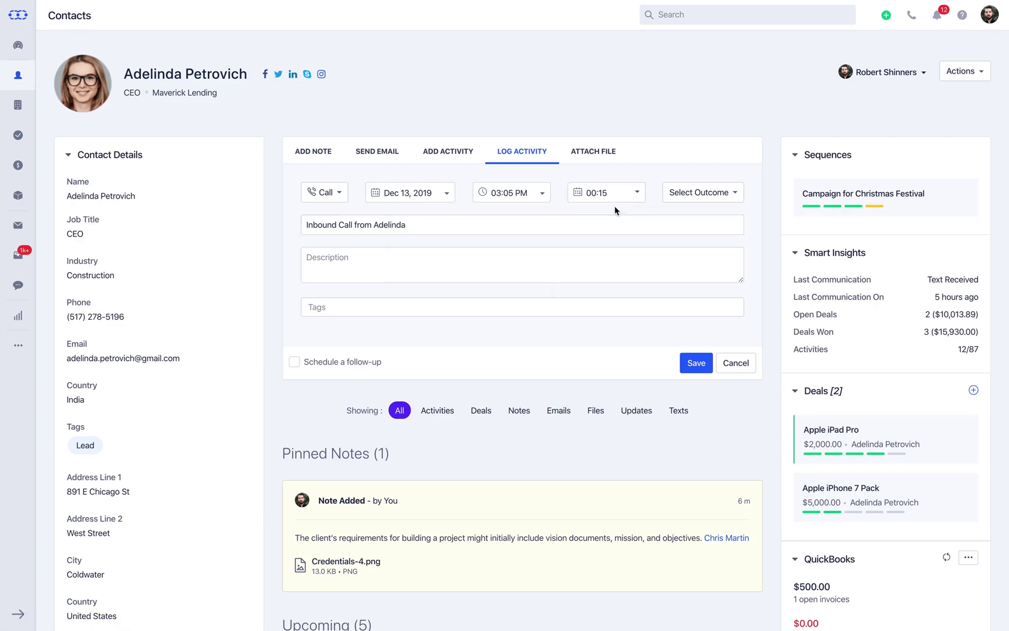
click(684, 193)
click(695, 322)
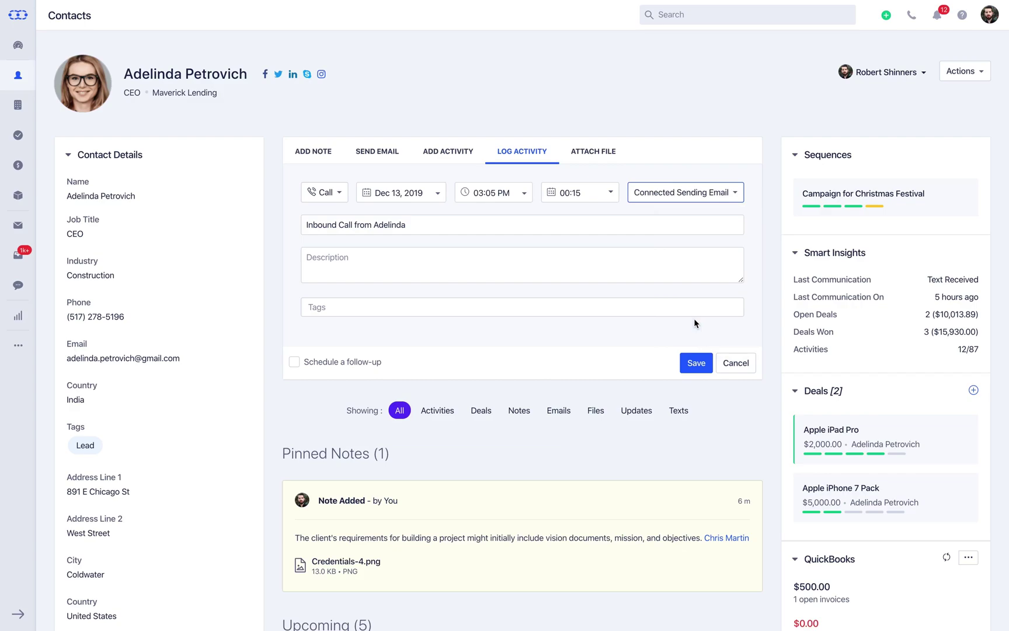
Step: Add a follow-up call for Dec 16, 2:00 PM and save the logged call
click(295, 362)
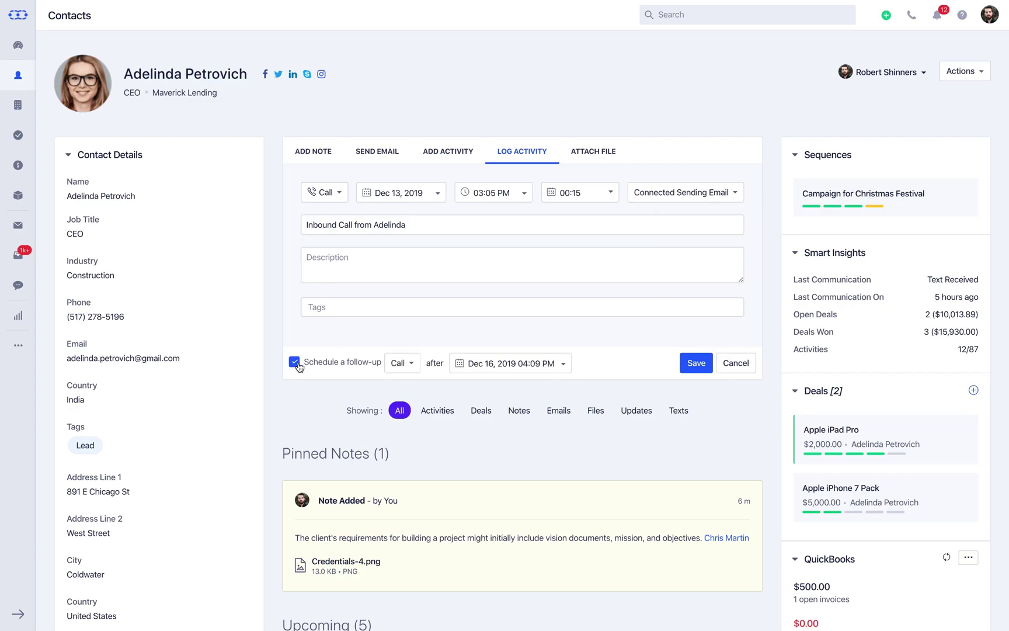
click(499, 364)
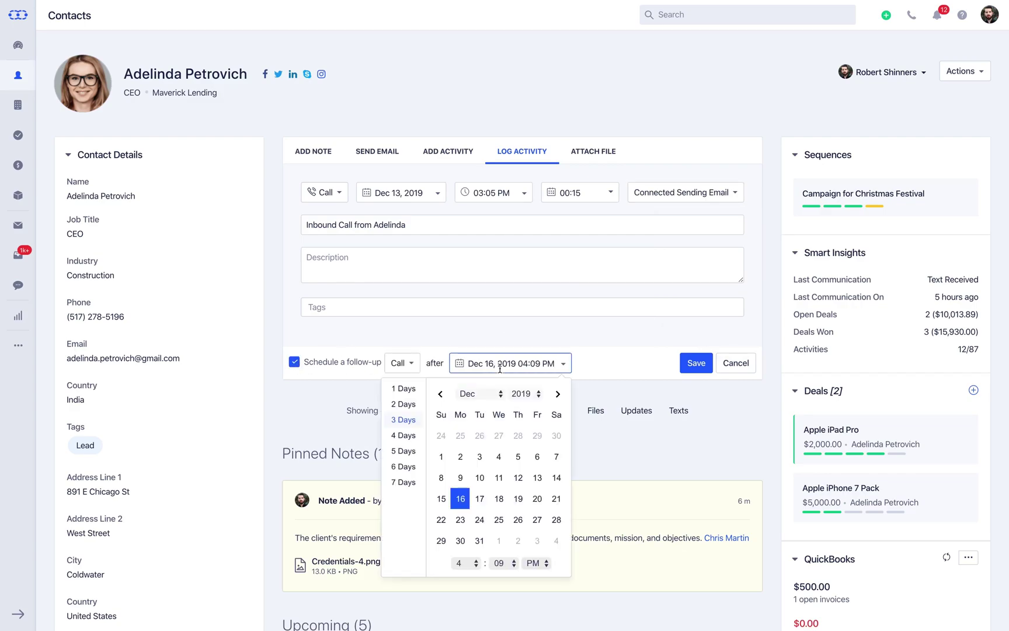
click(465, 562)
click(506, 562)
click(505, 460)
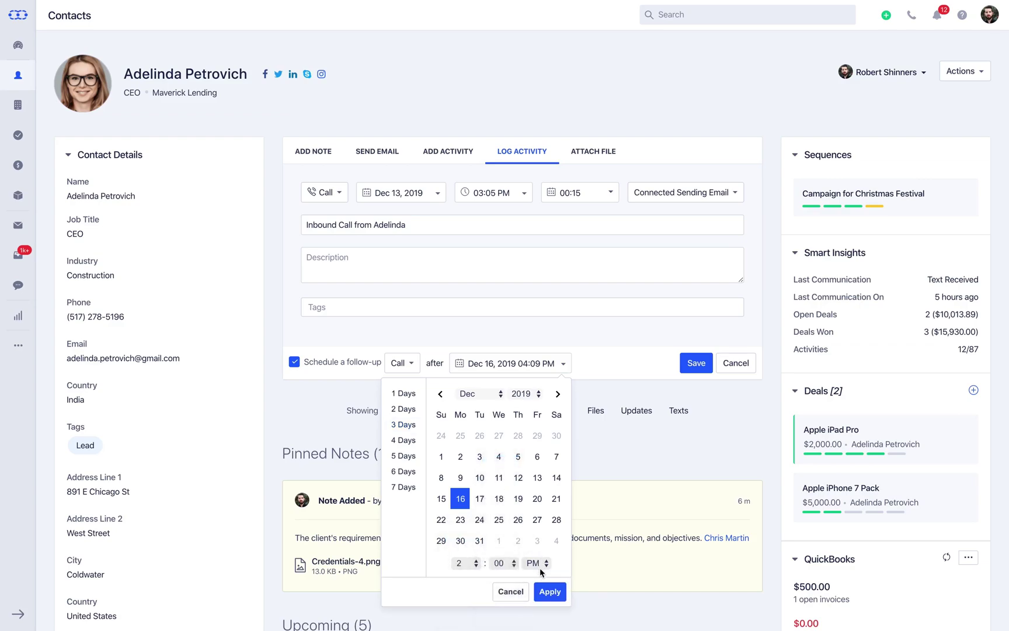
click(549, 591)
click(696, 363)
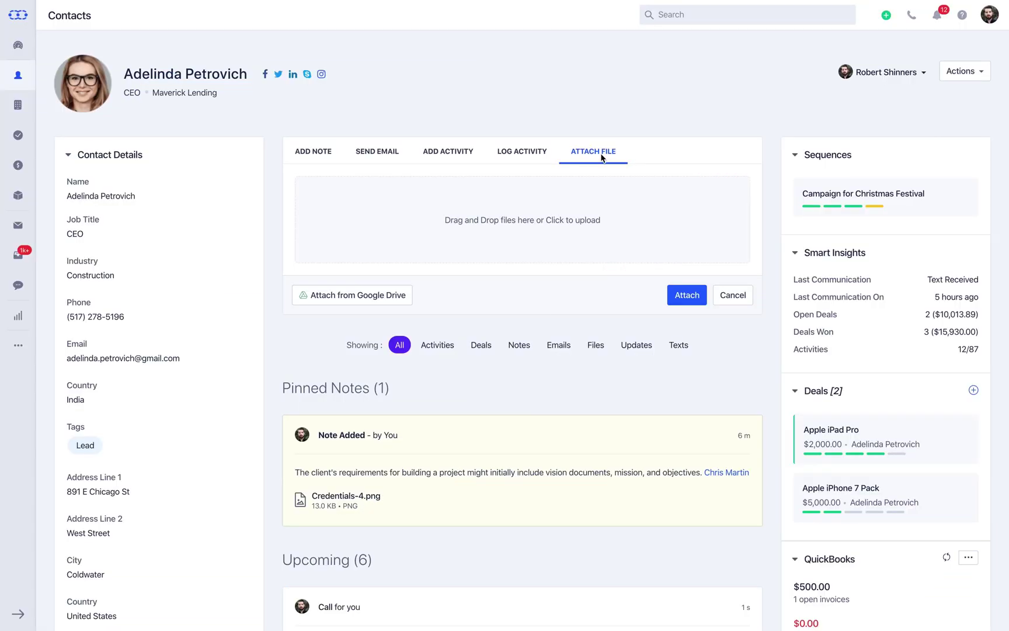
Step: Connect the Google account and attach Sales Document from Google Drive
click(403, 295)
click(416, 331)
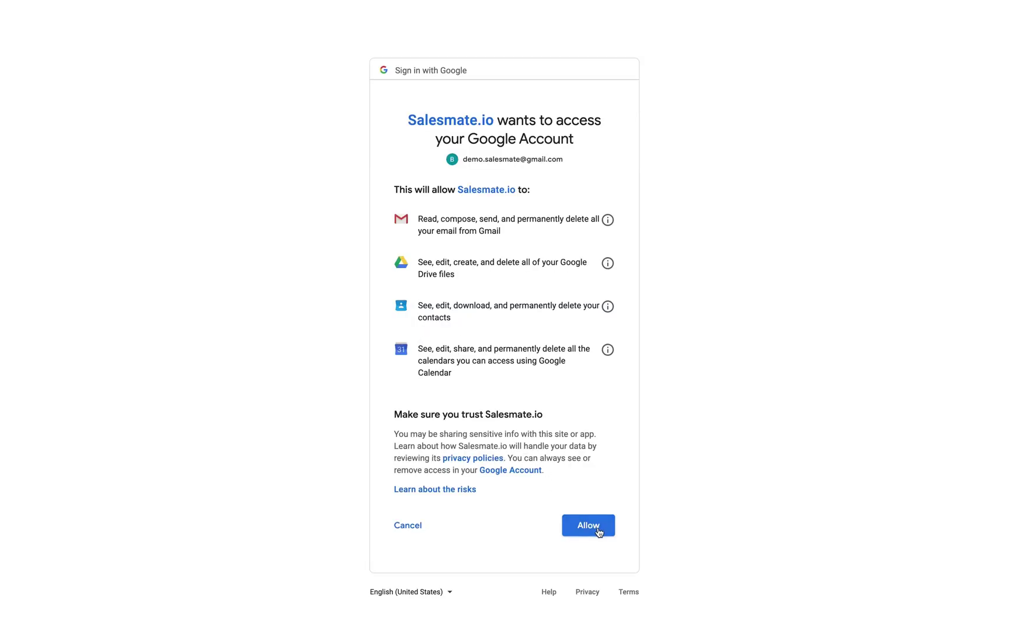
click(595, 526)
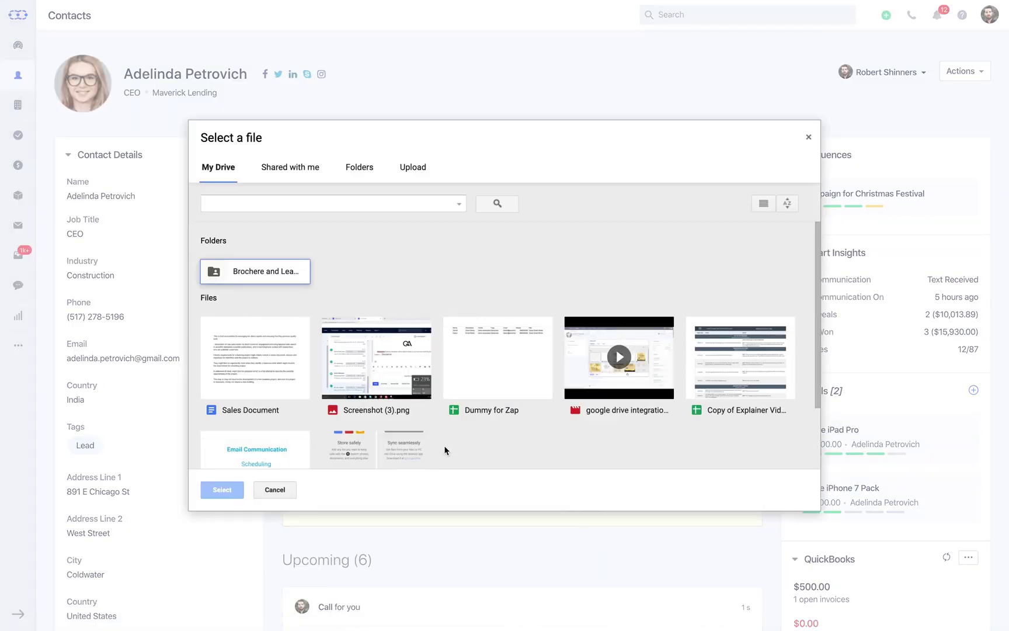
click(254, 368)
click(223, 491)
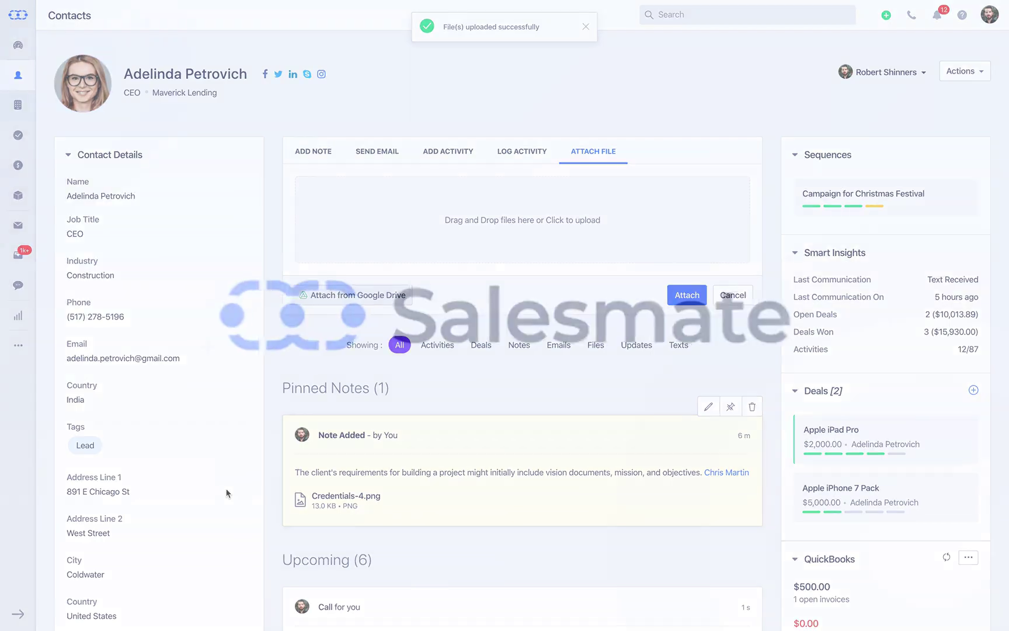